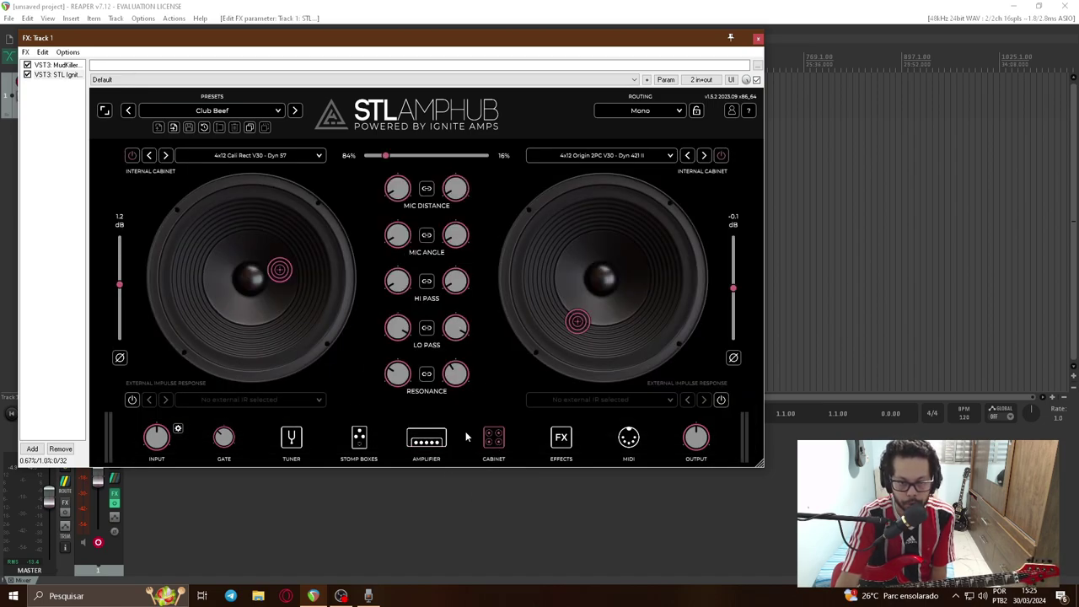
# Step: Inspect the amplifier and cabinet pages and the list of internal cabinet models, and close track 1's FX window
pyautogui.click(426, 439)
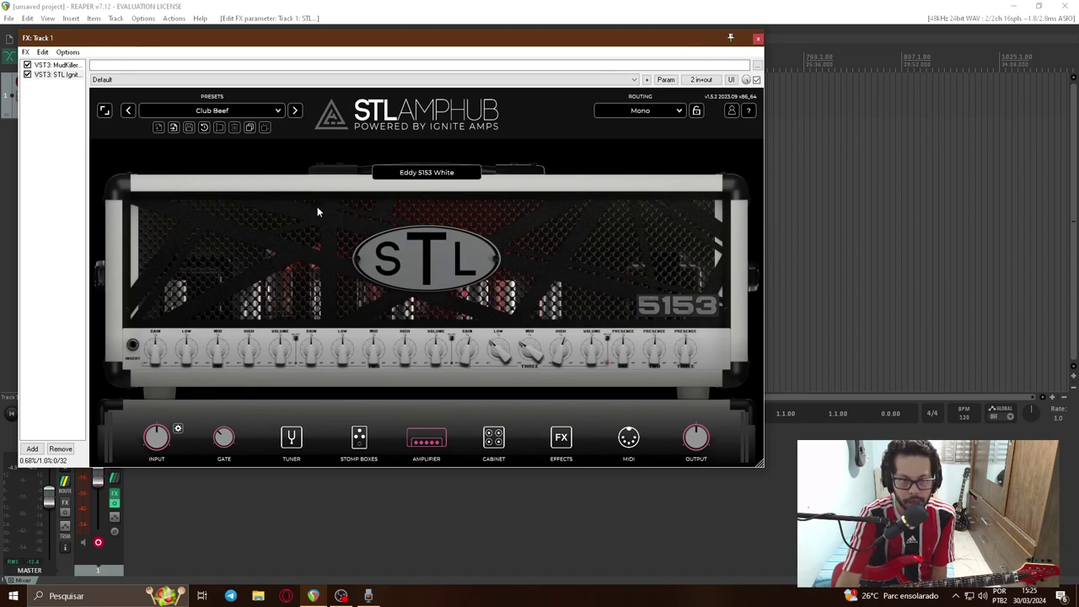
pyautogui.click(494, 438)
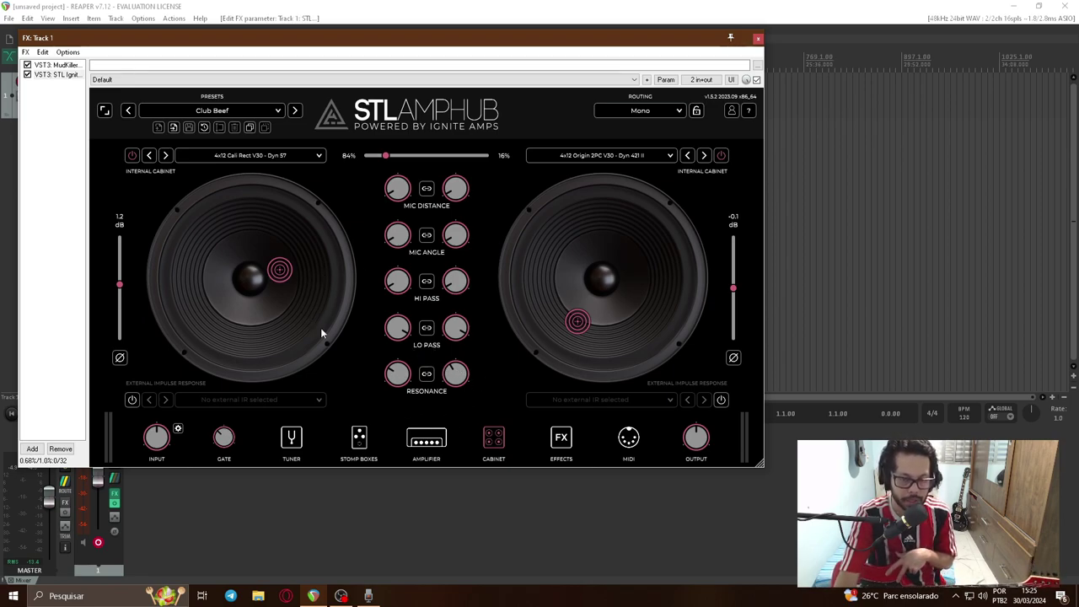
pyautogui.click(268, 157)
pyautogui.moveTo(297, 190)
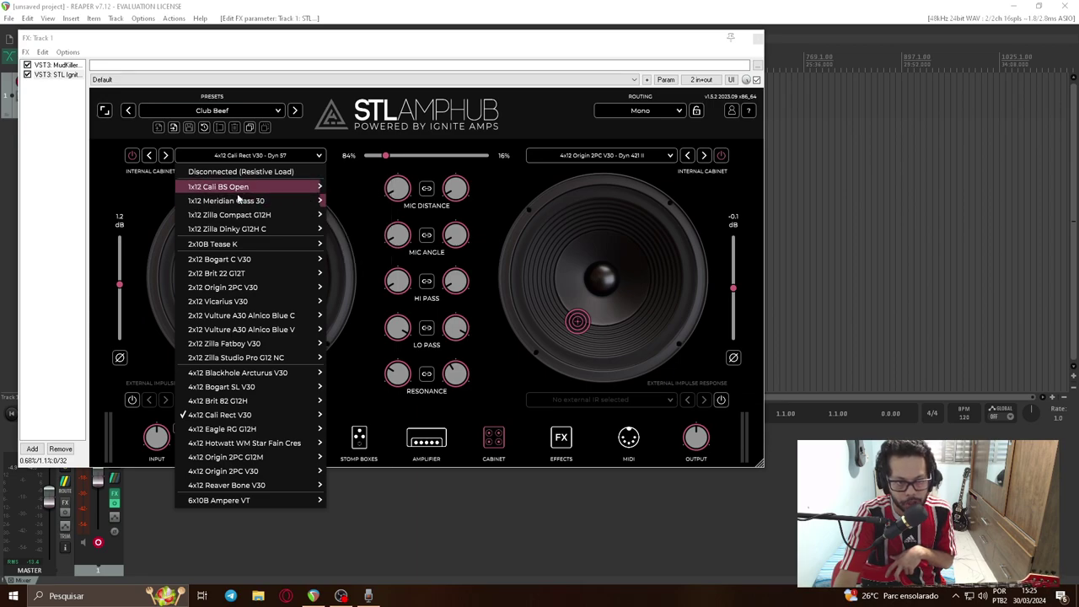
pyautogui.moveTo(236, 230)
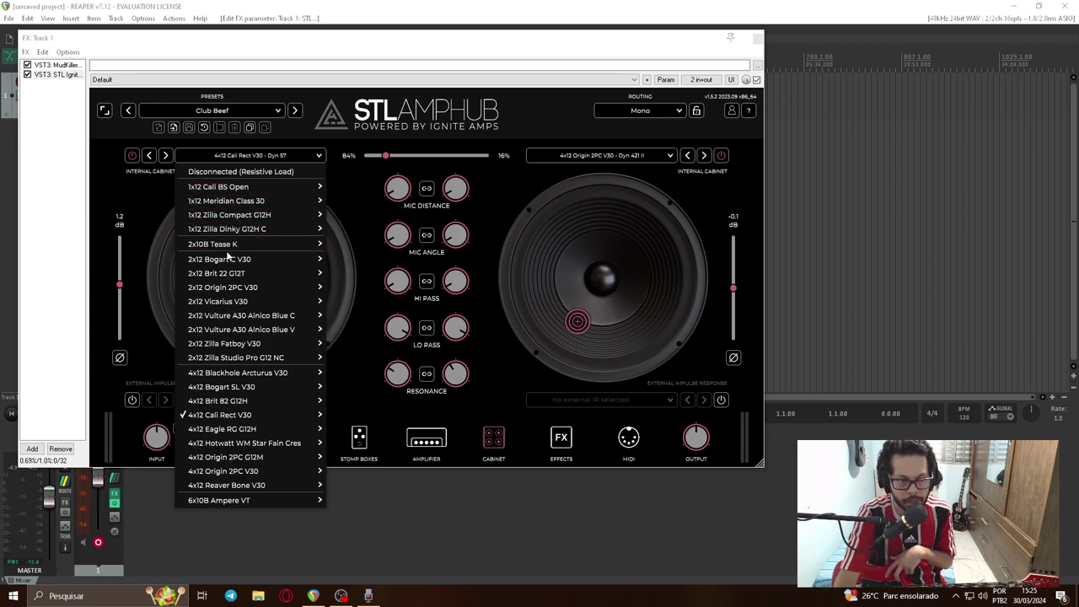
pyautogui.moveTo(249, 260)
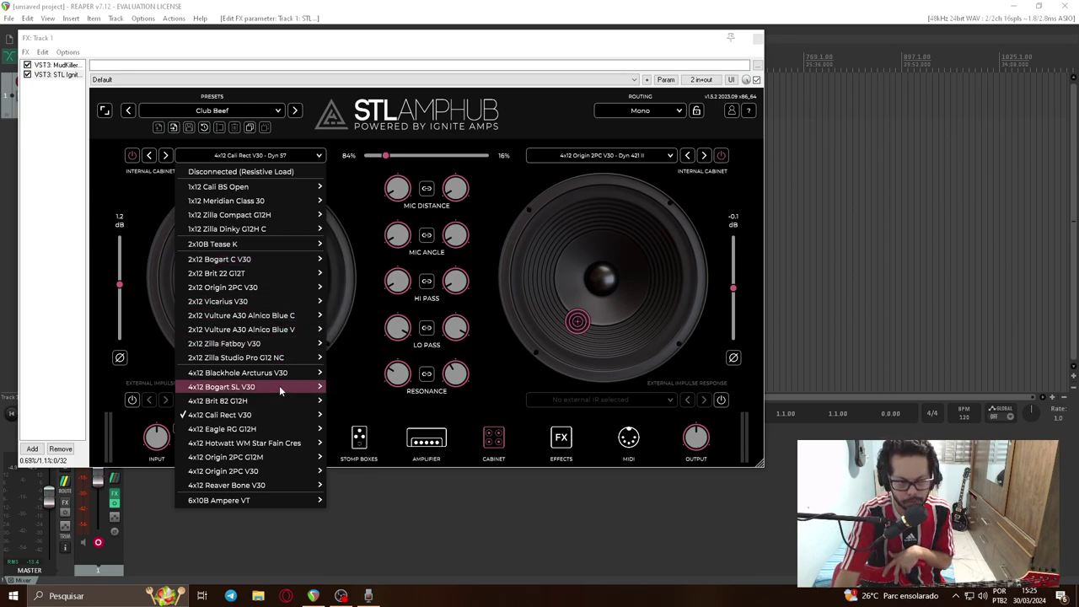
pyautogui.click(480, 357)
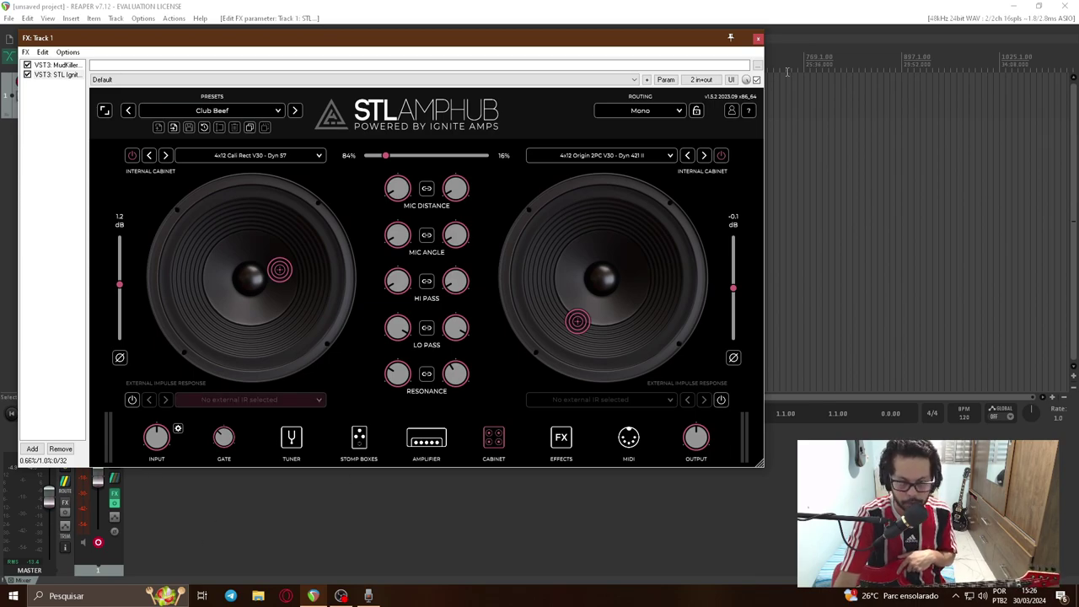
pyautogui.click(758, 39)
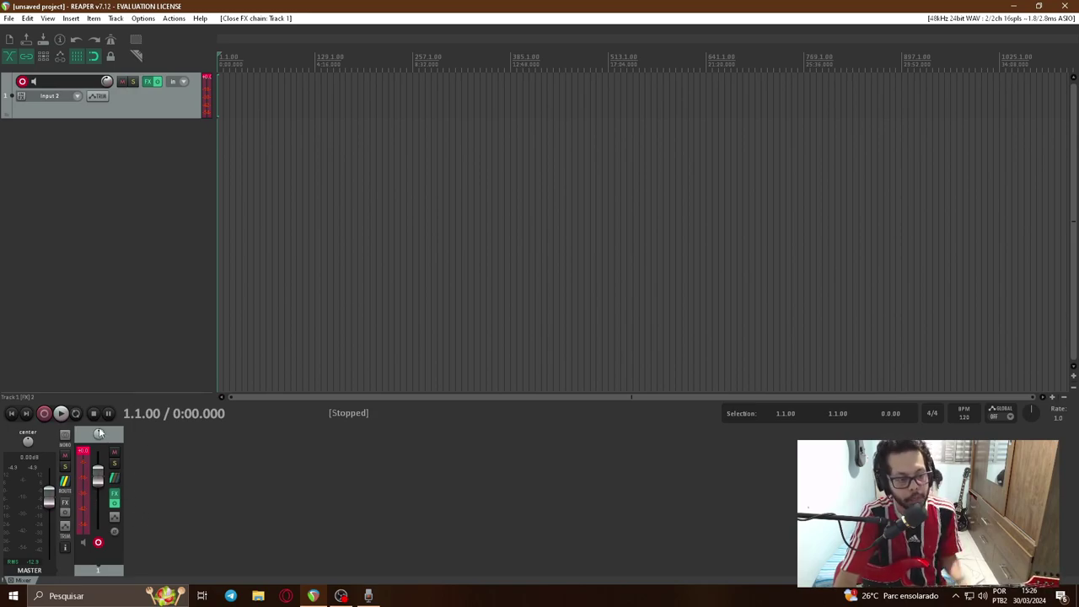
# Step: Pan track 1 to the left and add a second track, muted
pyautogui.moveTo(99, 433); pyautogui.dragTo(99, 433)
pyautogui.doubleClick(185, 293)
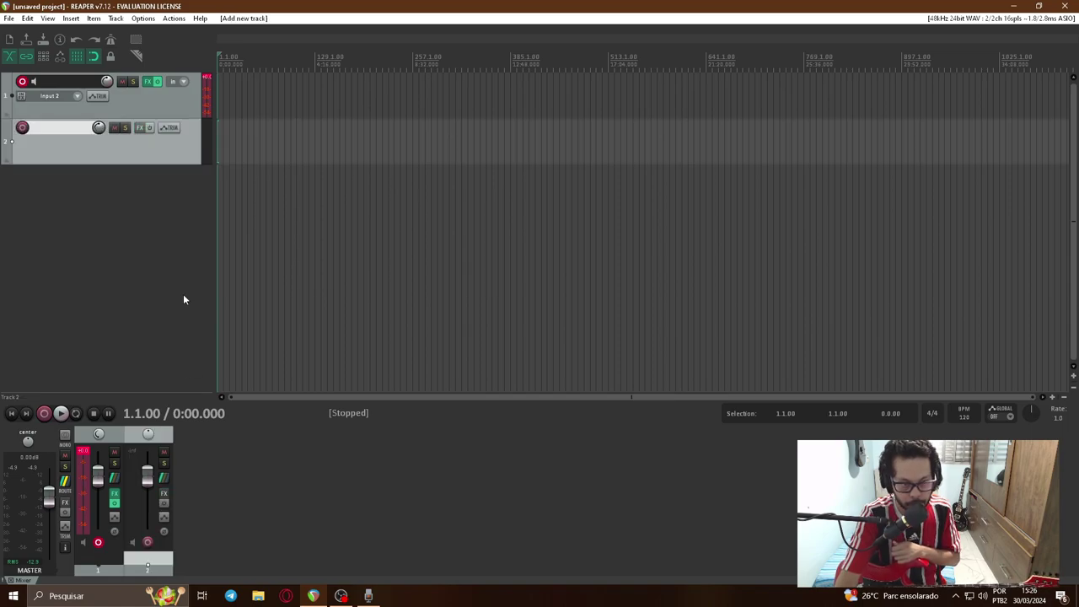
pyautogui.click(163, 452)
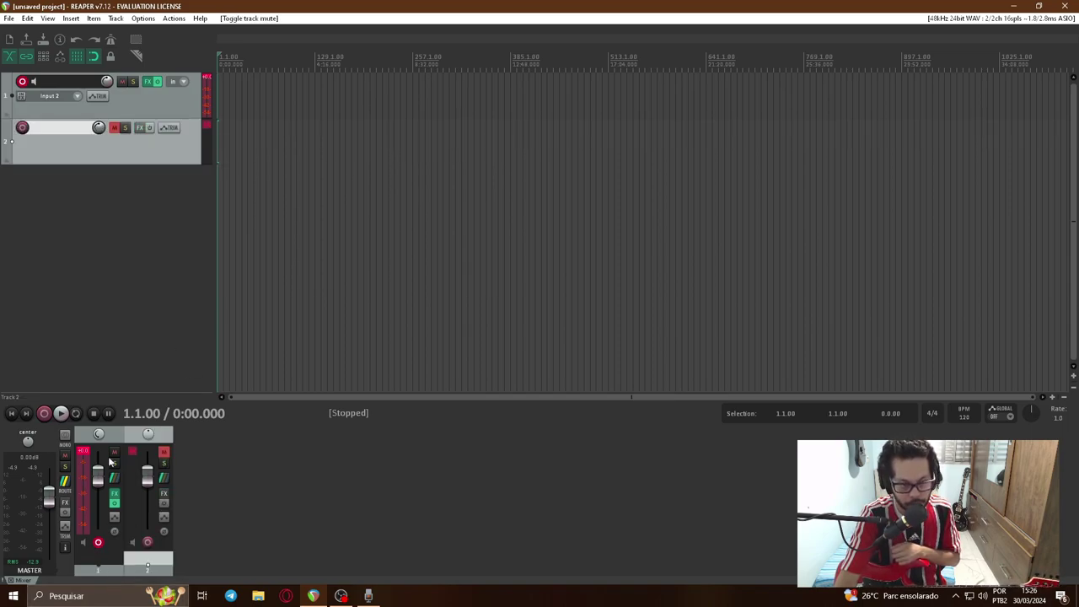
# Step: Copy the FX chain from track 1 to track 2 and pan track 2 to the right
pyautogui.moveTo(114, 501); pyautogui.dragTo(167, 503)
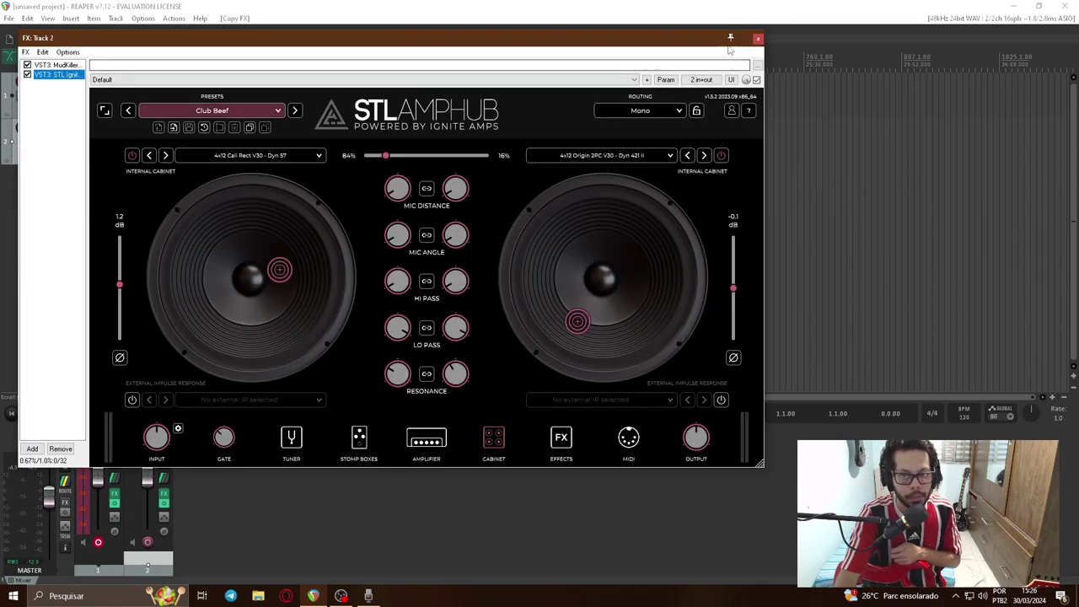
pyautogui.click(758, 37)
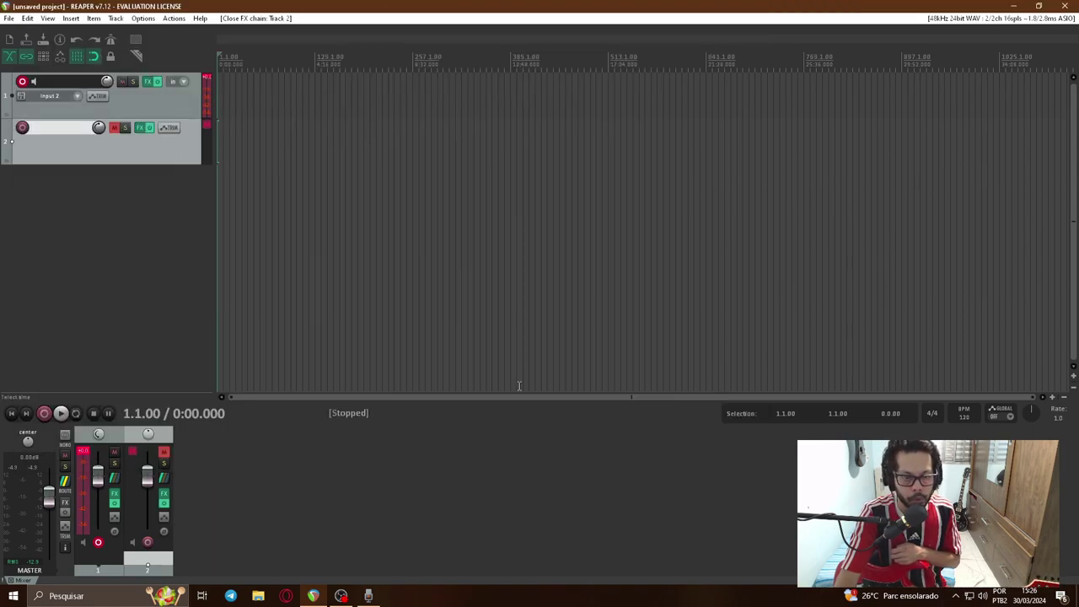
pyautogui.click(164, 452)
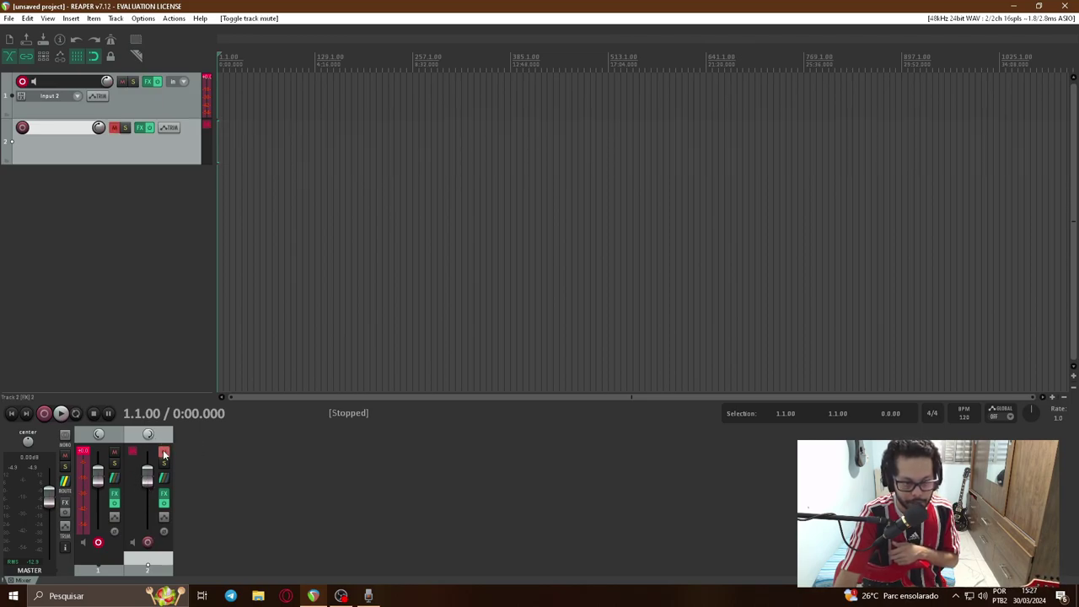
# Step: Set track 2's recording input to Input 2, leaving the track disarmed and unmuted
pyautogui.click(148, 543)
pyautogui.click(69, 142)
pyautogui.moveTo(118, 148)
pyautogui.click(182, 159)
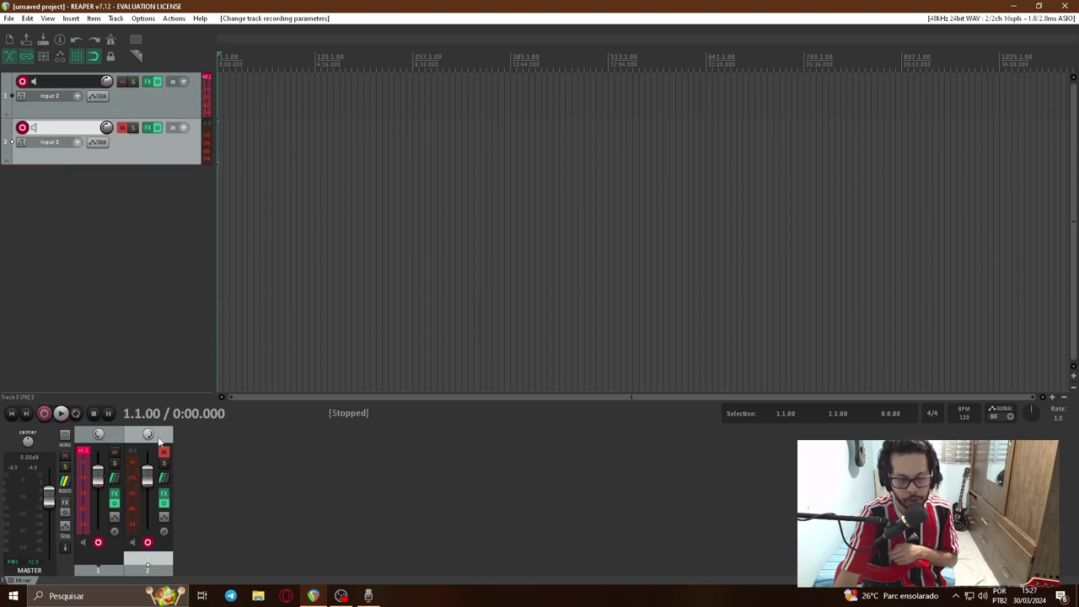
pyautogui.click(148, 543)
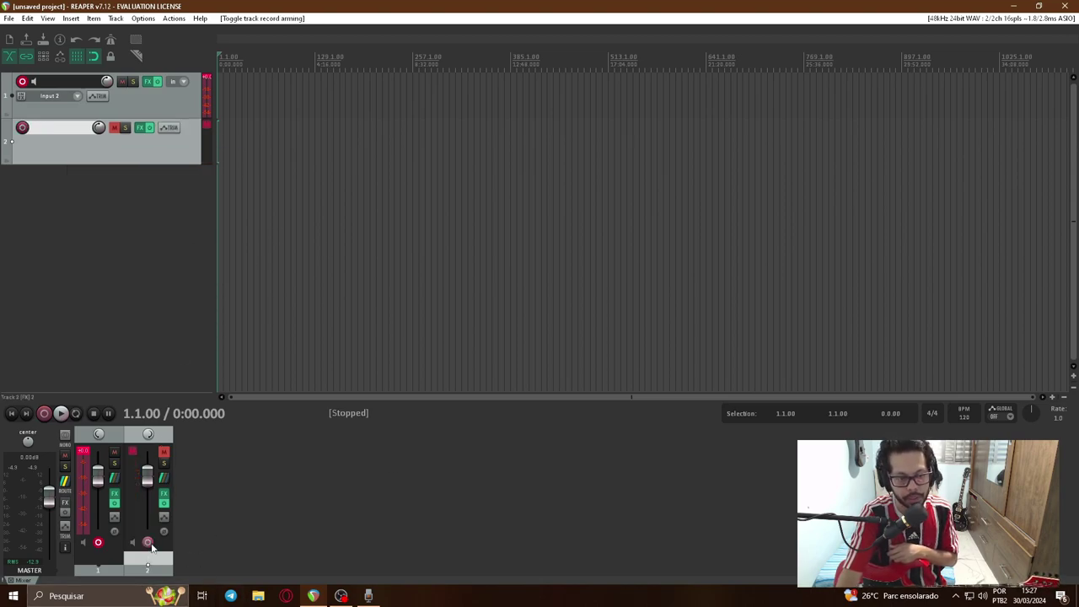
pyautogui.click(167, 452)
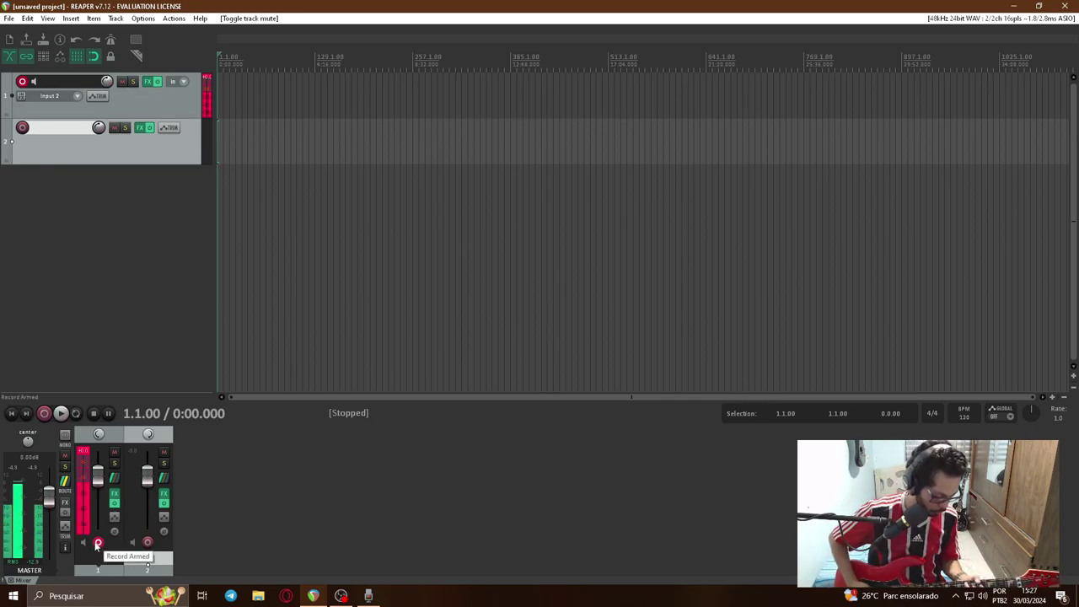
# Step: Adjust track 1's pan, record a guitar take on that track and save the recorded file
pyautogui.click(99, 435)
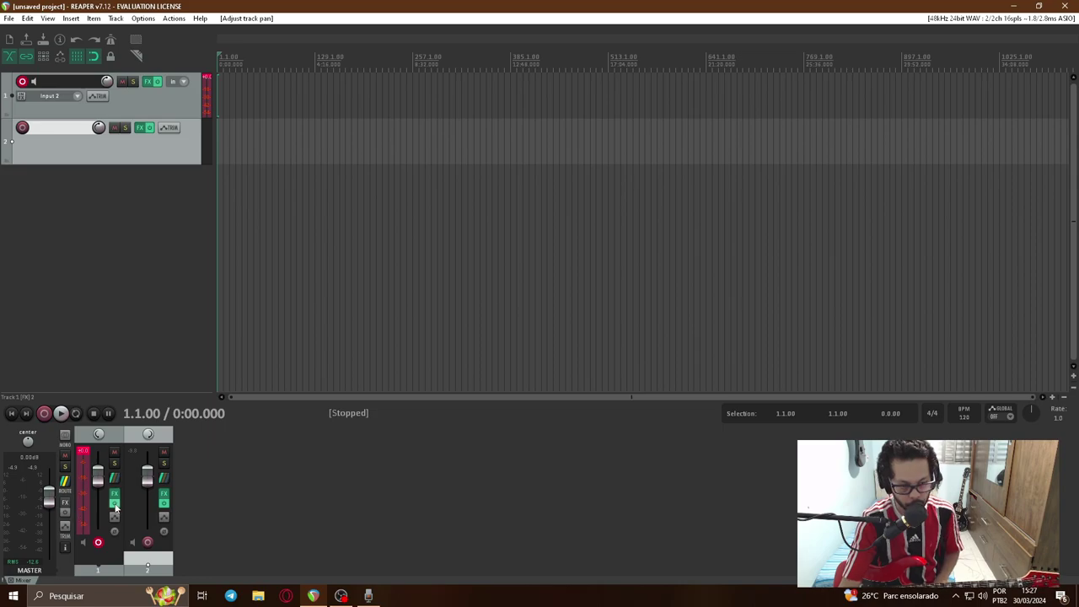
pyautogui.hotkey('ctrl', 'r')
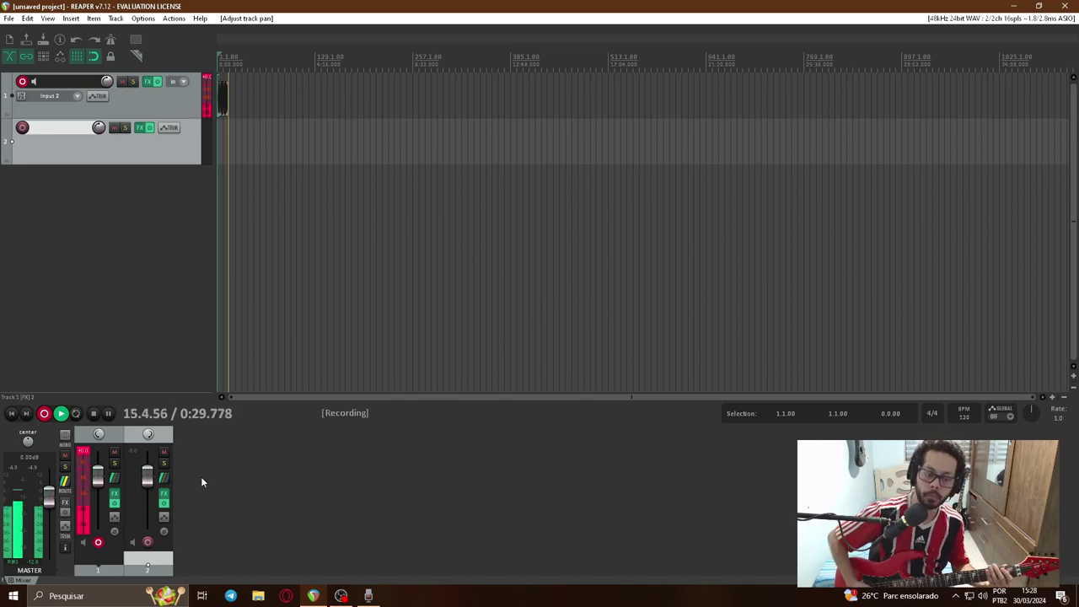
pyautogui.press('space')
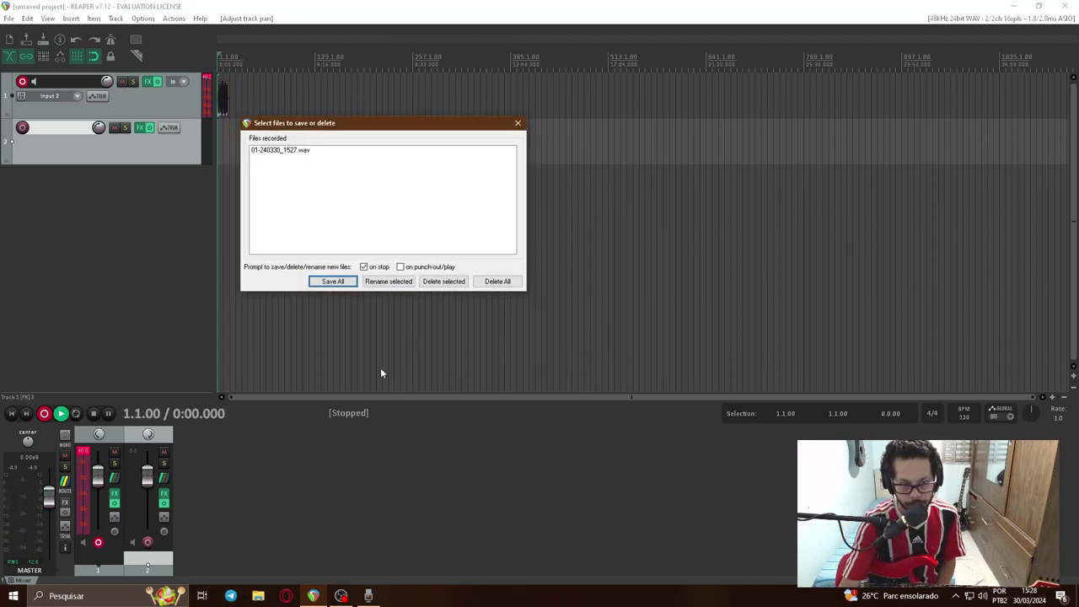
pyautogui.click(345, 284)
# Step: Arm track 2 for recording instead of track 1 and place track 1's recorded item at the project start
pyautogui.click(98, 543)
pyautogui.click(148, 542)
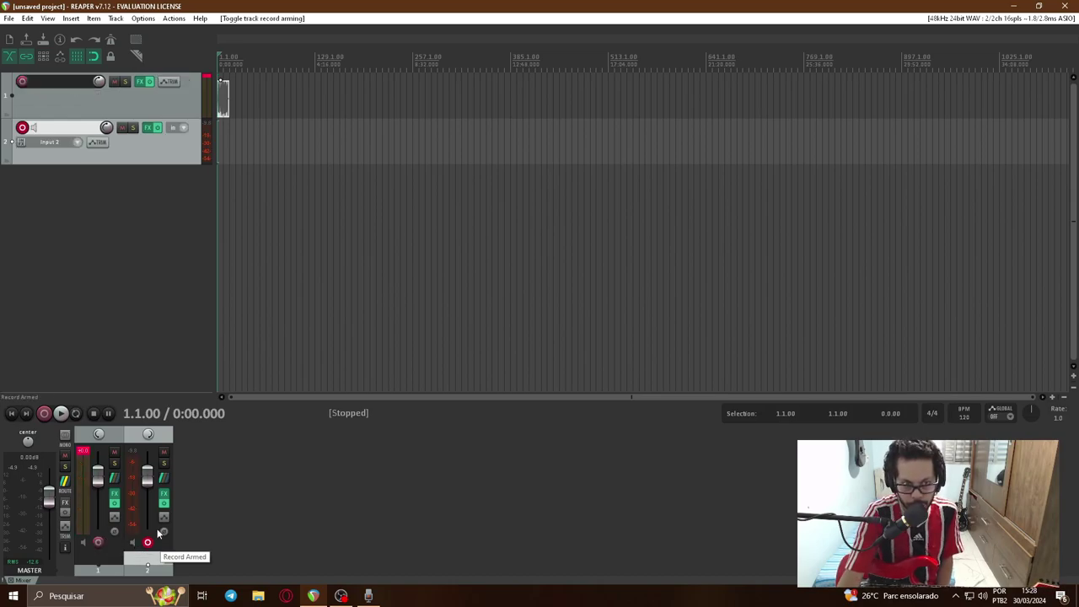
pyautogui.scroll(10, 289, 137)
pyautogui.moveTo(219, 105); pyautogui.dragTo(289, 109)
pyautogui.moveTo(388, 103); pyautogui.dragTo(182, 107)
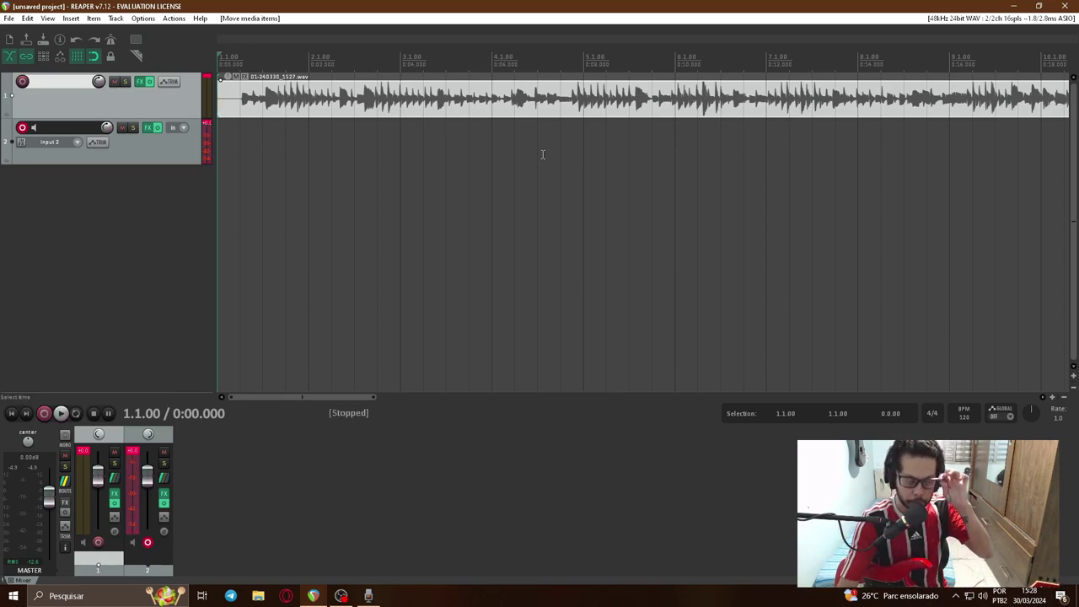
pyautogui.press('space')
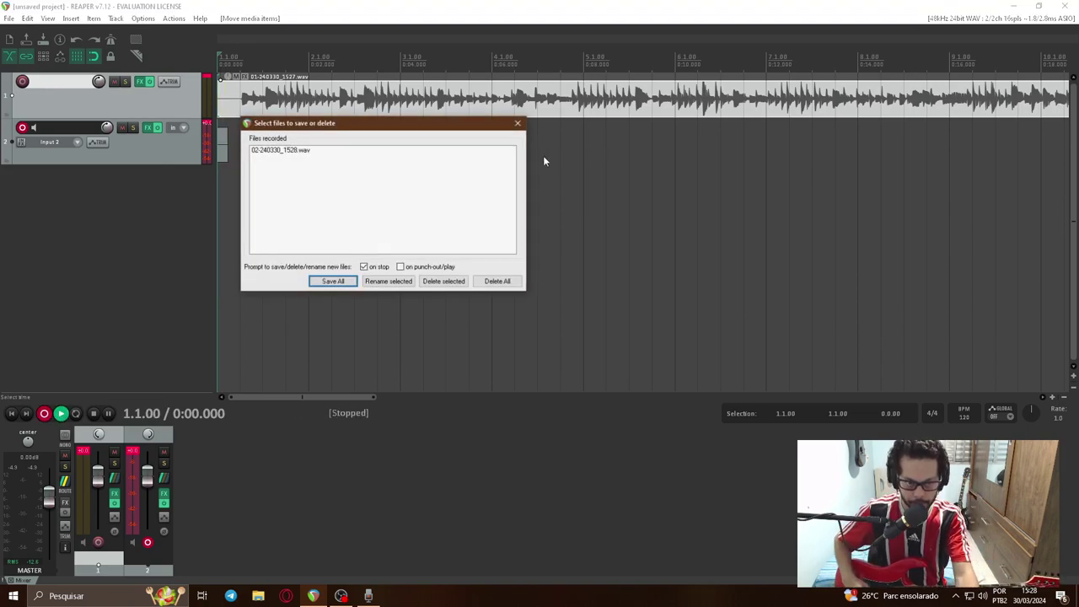
pyautogui.press('Tab')
pyautogui.press('Tab')
pyautogui.press('Return')
pyautogui.press('Return')
pyautogui.press('Tab')
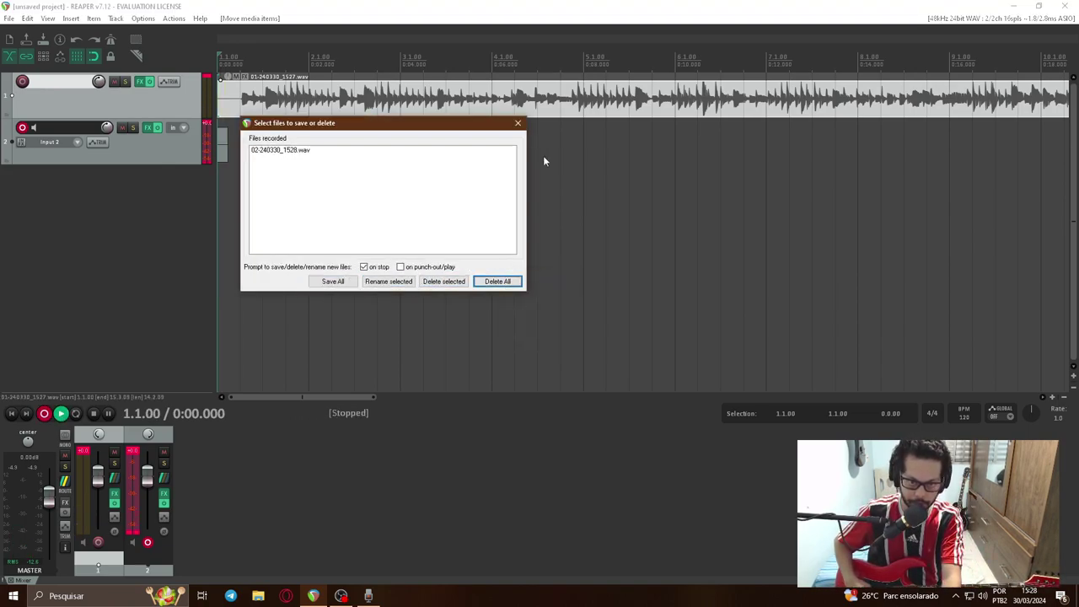
pyautogui.press('Return')
pyautogui.press('Return')
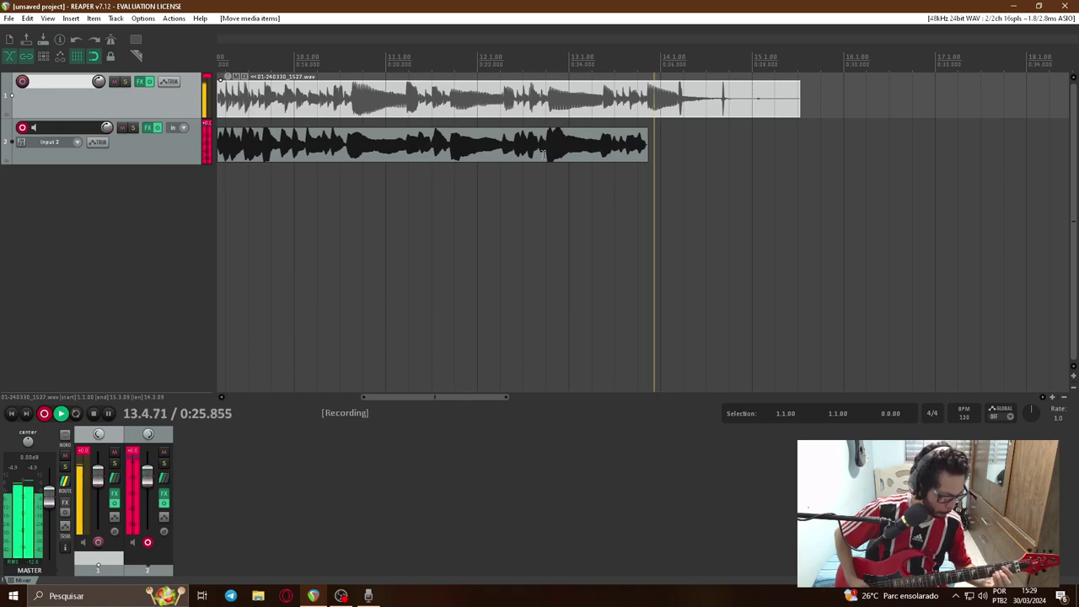
# Step: Try a doubled guitar take on track 2 against track 1 and delete the recorded file
pyautogui.press('space')
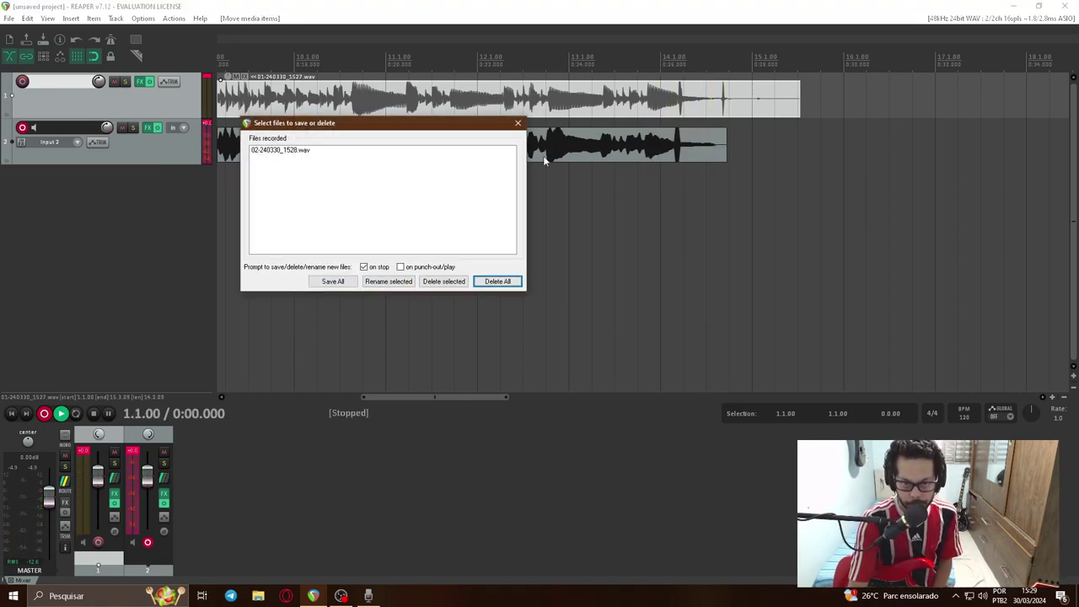
pyautogui.press('Return')
pyautogui.press('Return')
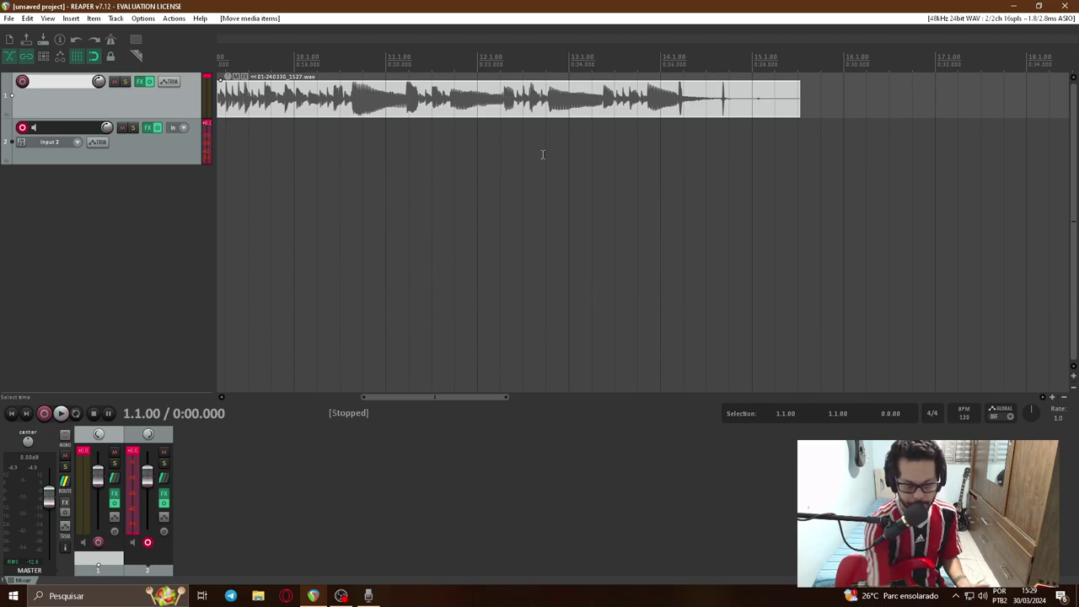
# Step: Record the doubled guitar part on track 2 once more and delete that take's file as well
pyautogui.hotkey('ctrl', 'r')
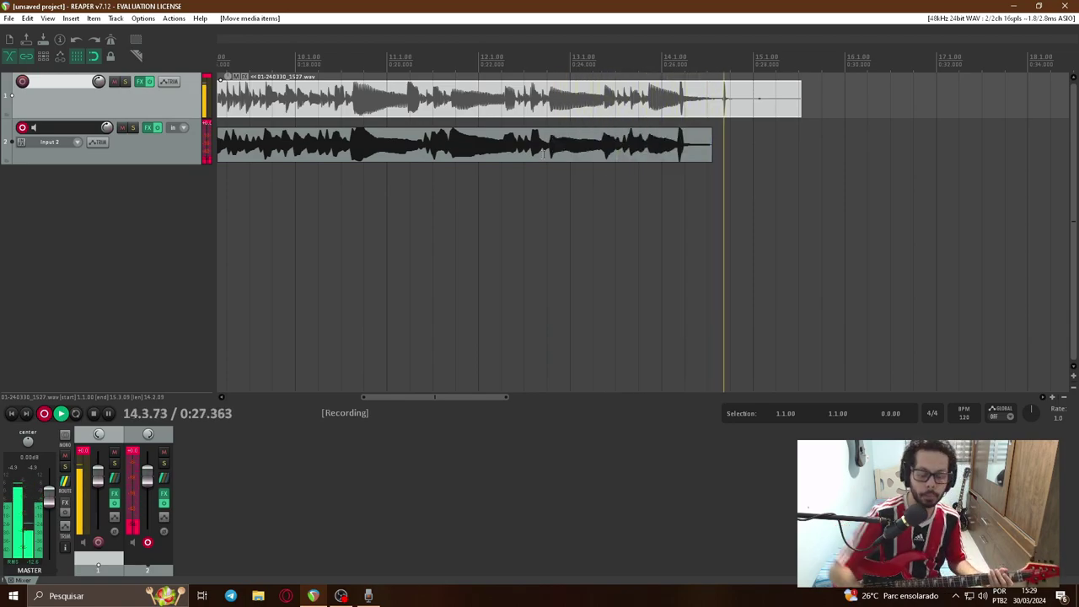
pyautogui.press('space')
pyautogui.press('Tab')
pyautogui.press('Tab')
pyautogui.press('Tab')
pyautogui.press('Return')
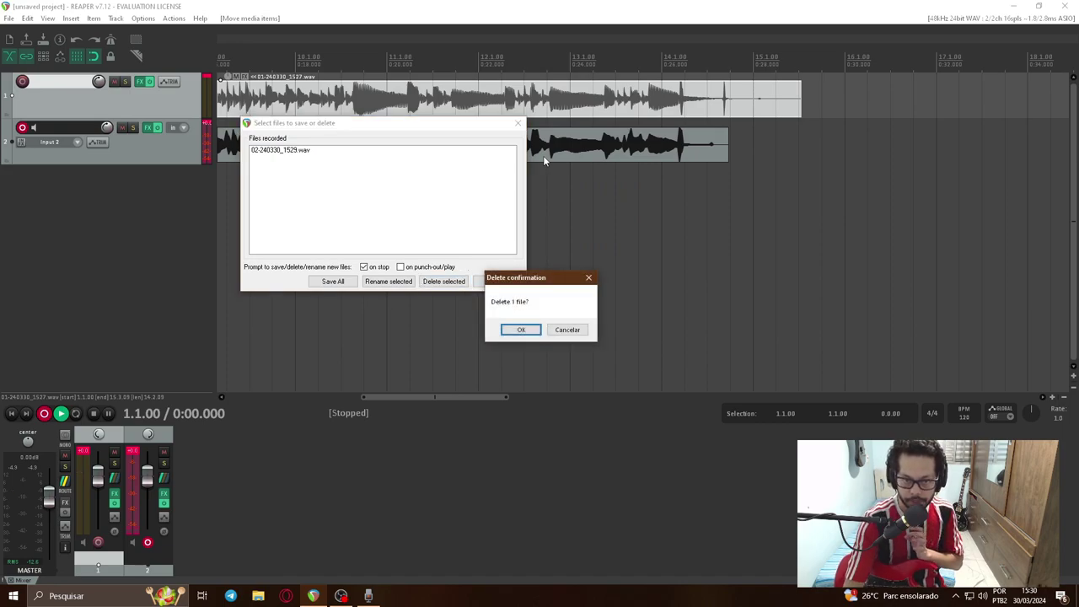
pyautogui.press('Return')
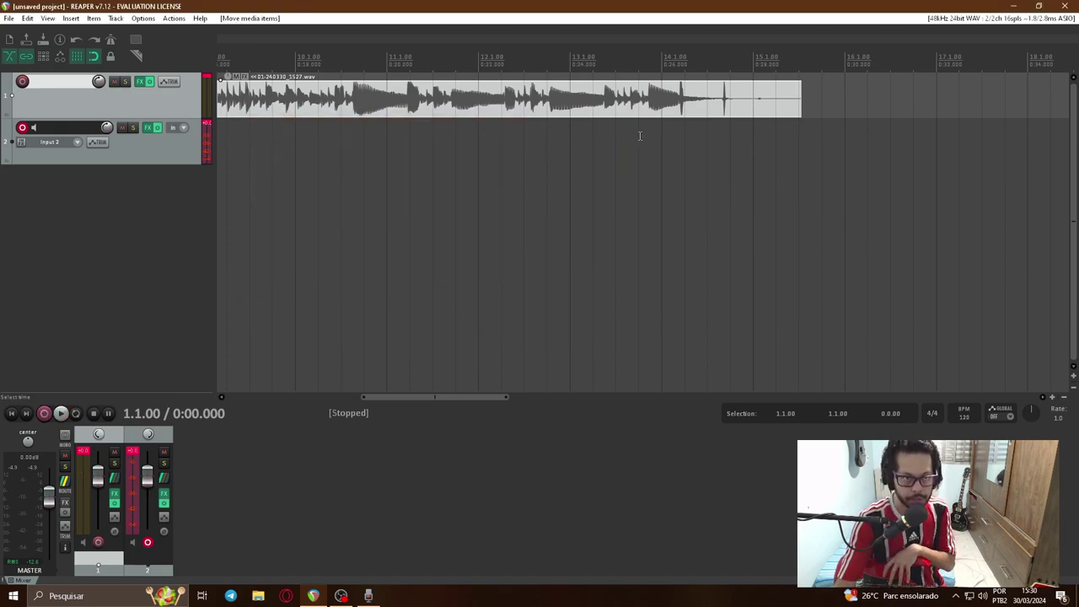
# Step: Copy the recorded item on track 1 and paste the duplicate at the project start
pyautogui.click(544, 112)
pyautogui.click(510, 105)
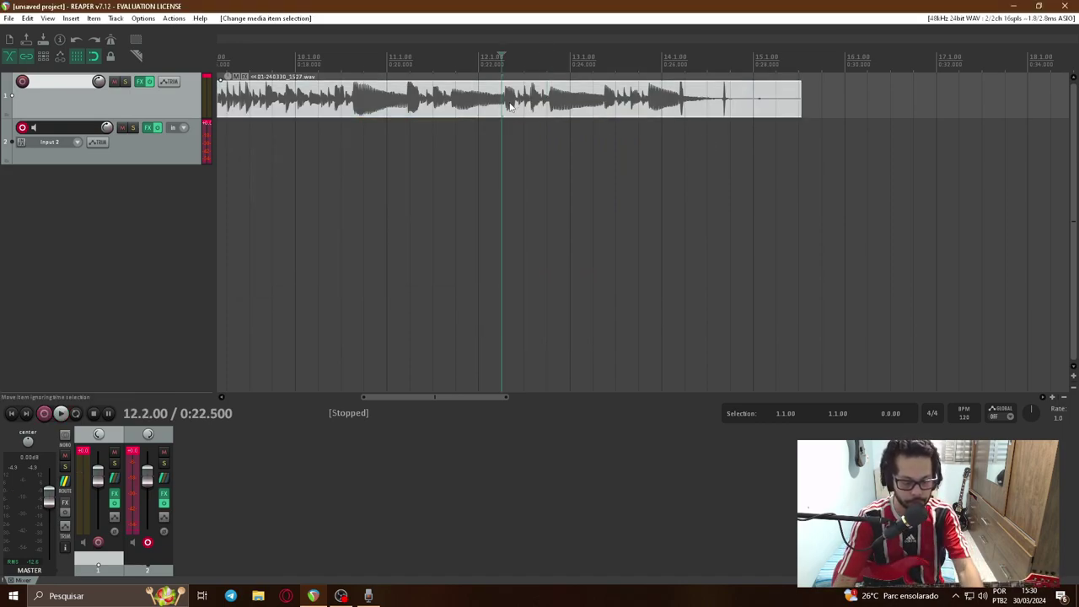
pyautogui.rightClick(415, 111)
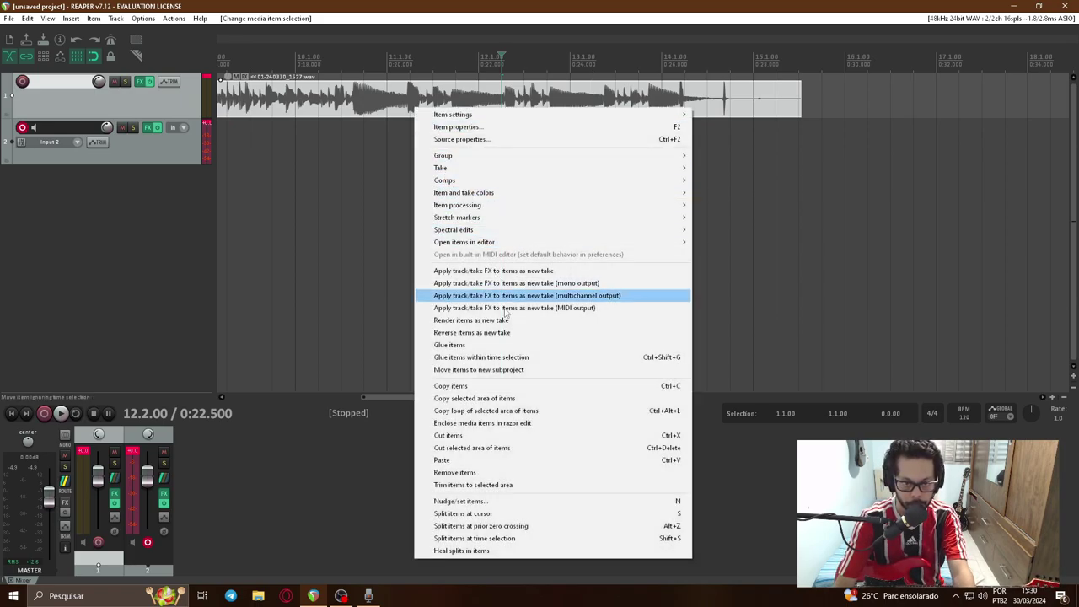
pyautogui.click(472, 385)
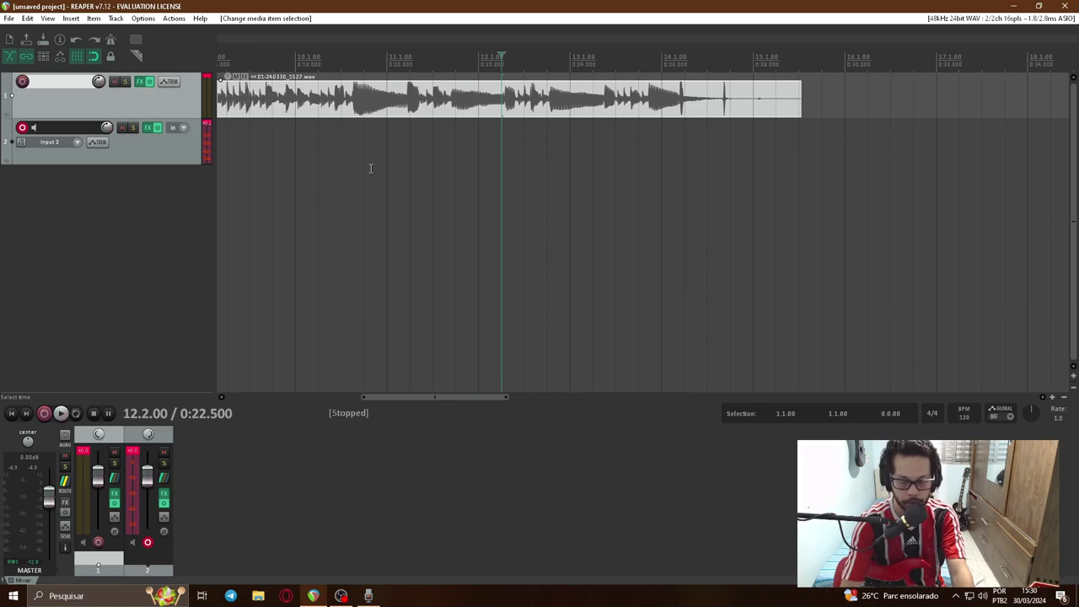
pyautogui.press('Home')
pyautogui.hotkey('ctrl', 'v')
pyautogui.scroll(-5, 267, 152)
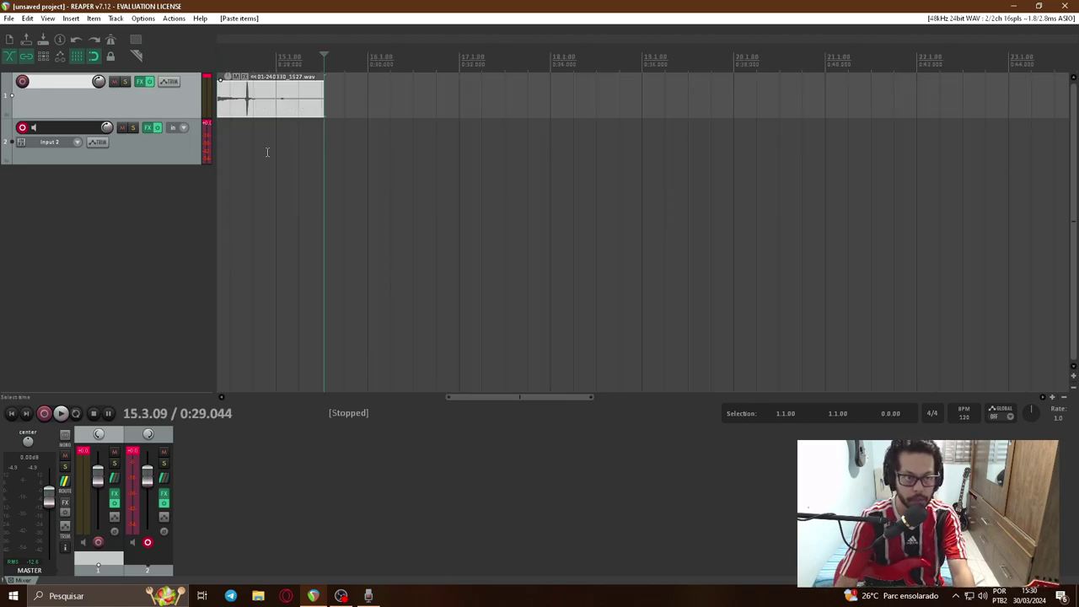
# Step: Move the pasted guitar item down to track 2, aligned with the original at the project start
pyautogui.scroll(3, 270, 143)
pyautogui.scroll(-4, 270, 139)
pyautogui.scroll(3, 272, 132)
pyautogui.scroll(2, 272, 133)
pyautogui.scroll(-3, 261, 109)
pyautogui.moveTo(259, 105); pyautogui.dragTo(275, 156)
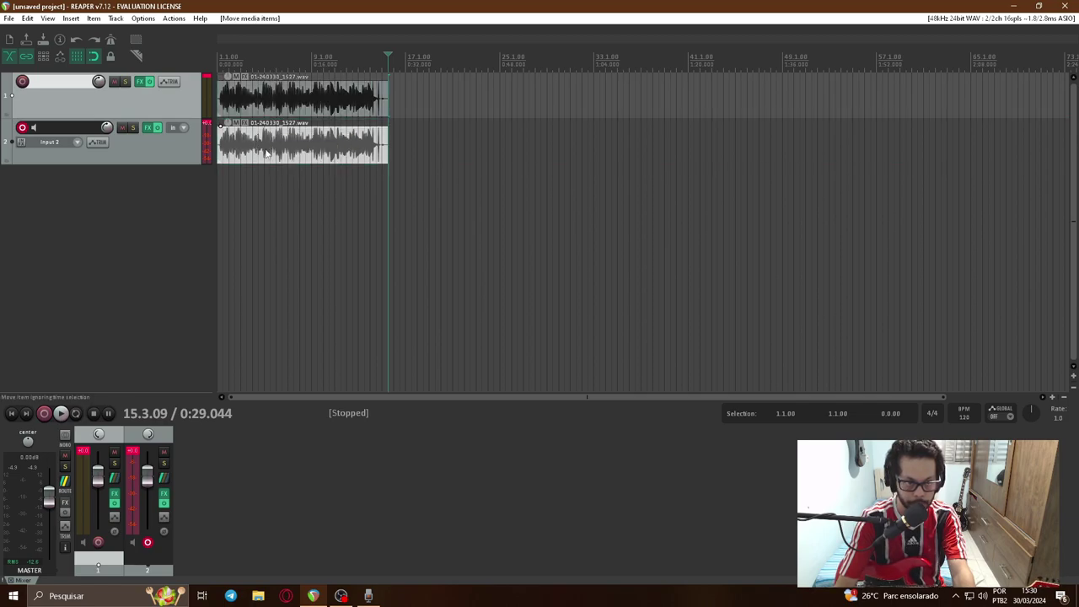
# Step: Play both guitar tracks together from the project start
pyautogui.click(219, 148)
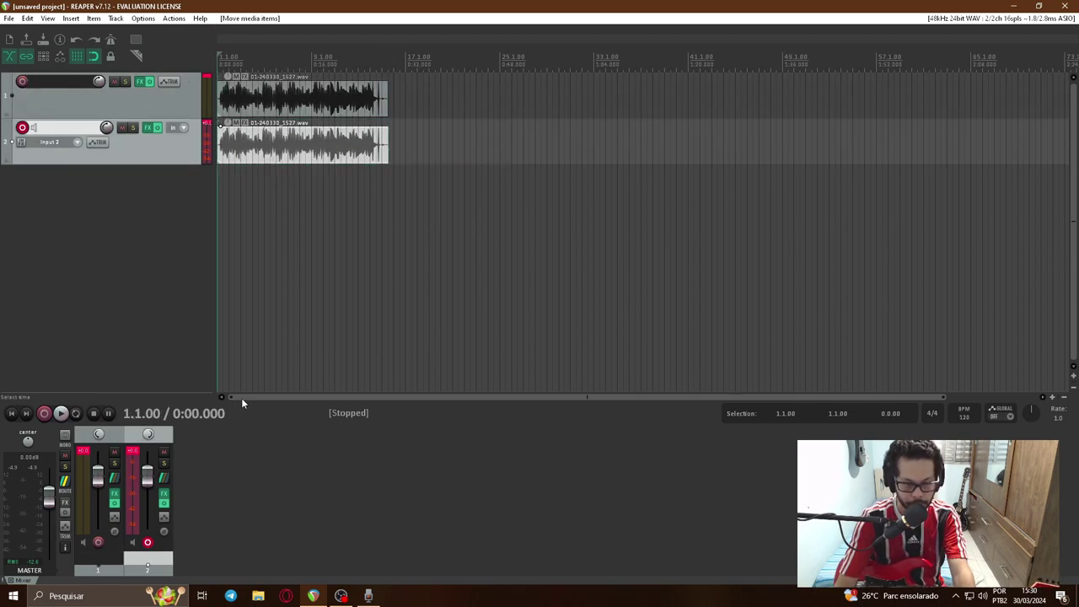
pyautogui.press('space')
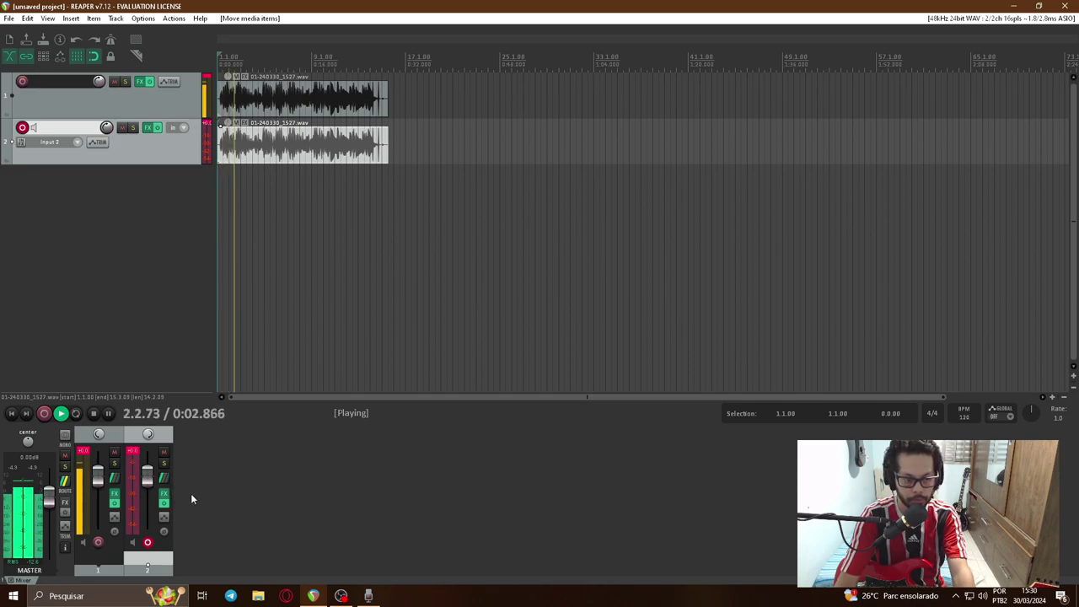
# Step: Mute track 2 and play the guitar recording on track 1 alone from the project start
pyautogui.press('space')
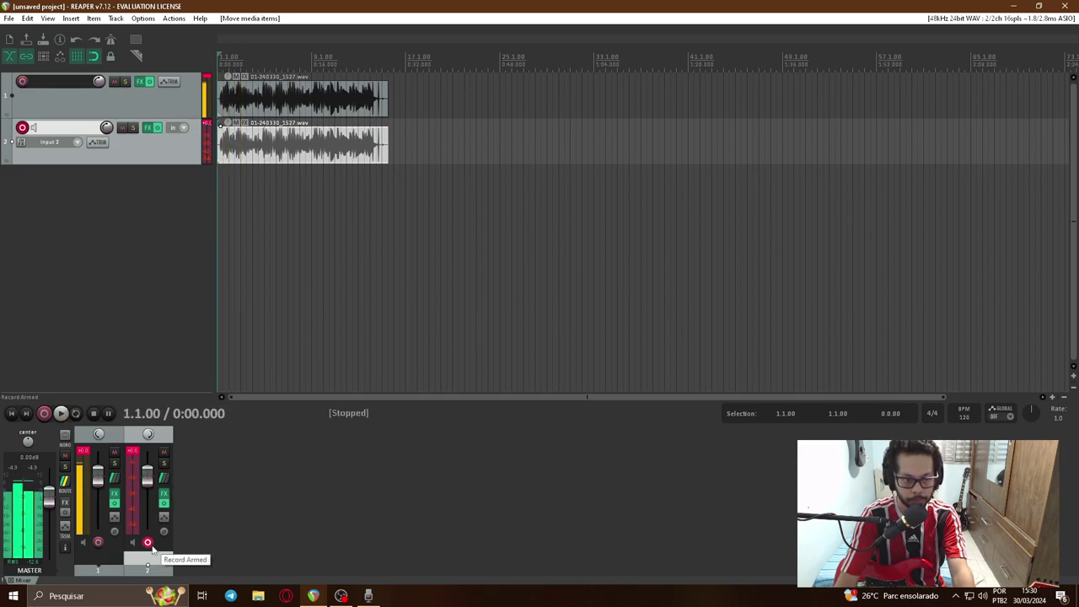
pyautogui.click(164, 456)
pyautogui.press('space')
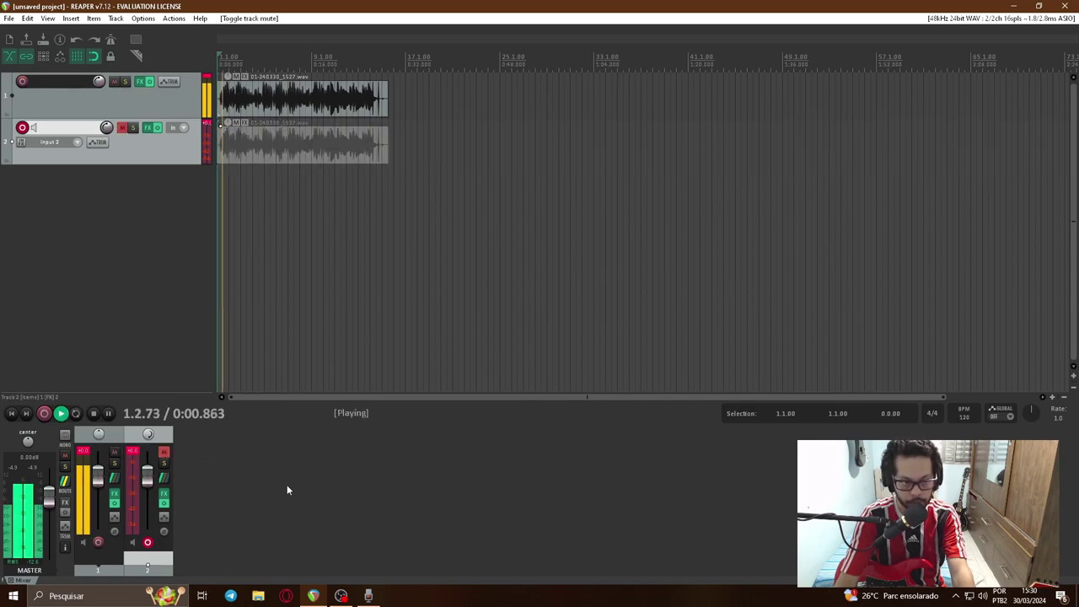
# Step: Try other pan positions on the audible guitar track, moving it below the muted track, and inspect its effects chain during playback
pyautogui.moveTo(99, 434); pyautogui.dragTo(99, 472)
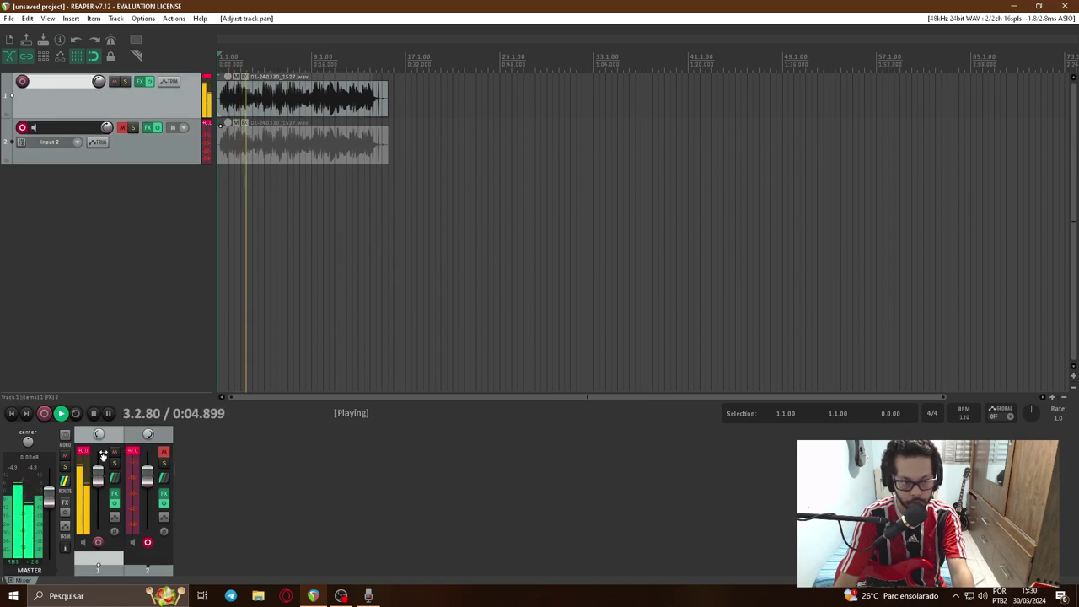
pyautogui.moveTo(101, 447); pyautogui.dragTo(160, 472)
pyautogui.moveTo(98, 433); pyautogui.dragTo(99, 447)
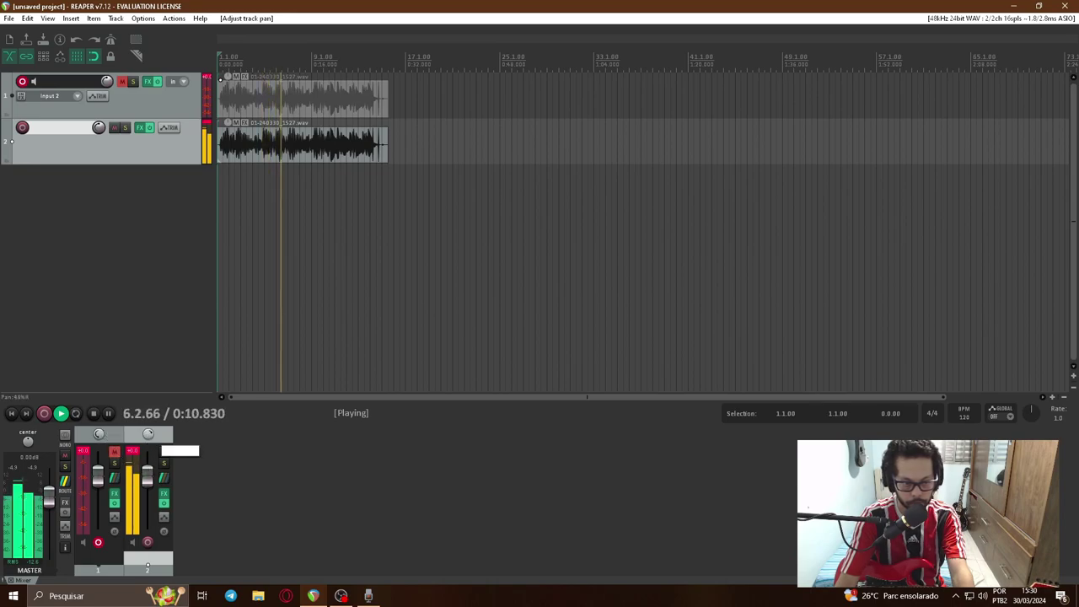
pyautogui.click(164, 494)
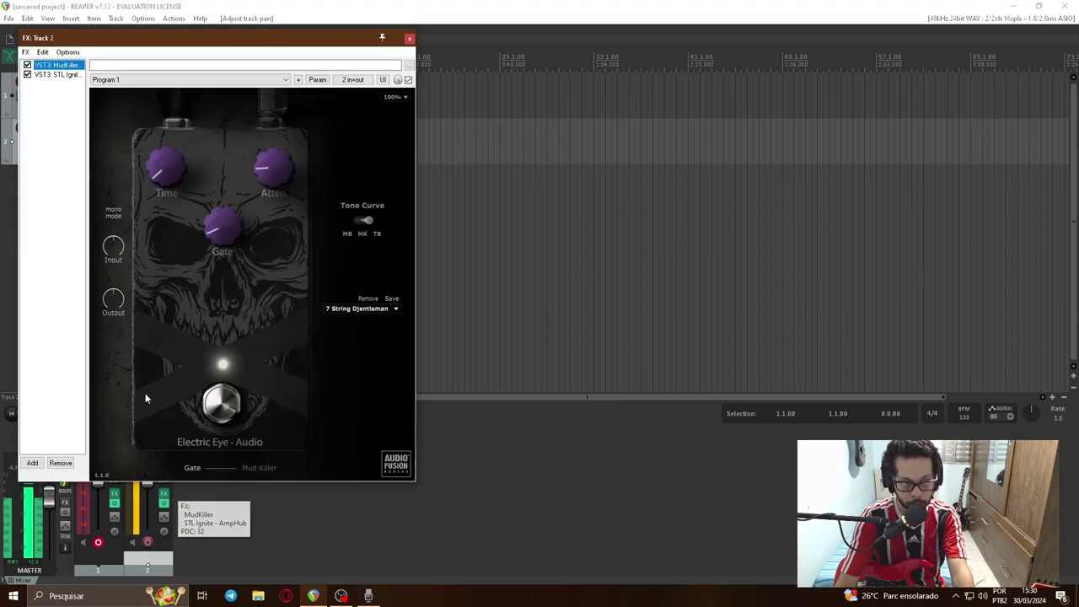
pyautogui.click(410, 38)
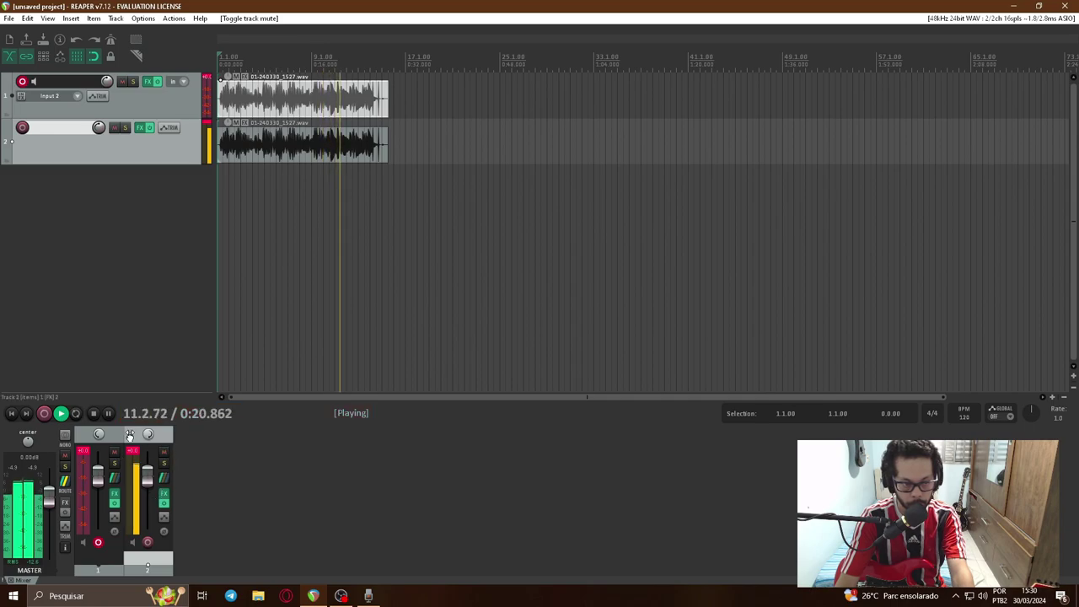
# Step: Return the moved guitar track to the first position panned left, with both tracks unmuted, and stop playback
pyautogui.moveTo(146, 435)
pyautogui.mouseDown()
pyautogui.moveTo(146, 413)
pyautogui.moveTo(147, 436)
pyautogui.mouseUp()
pyautogui.click(133, 438)
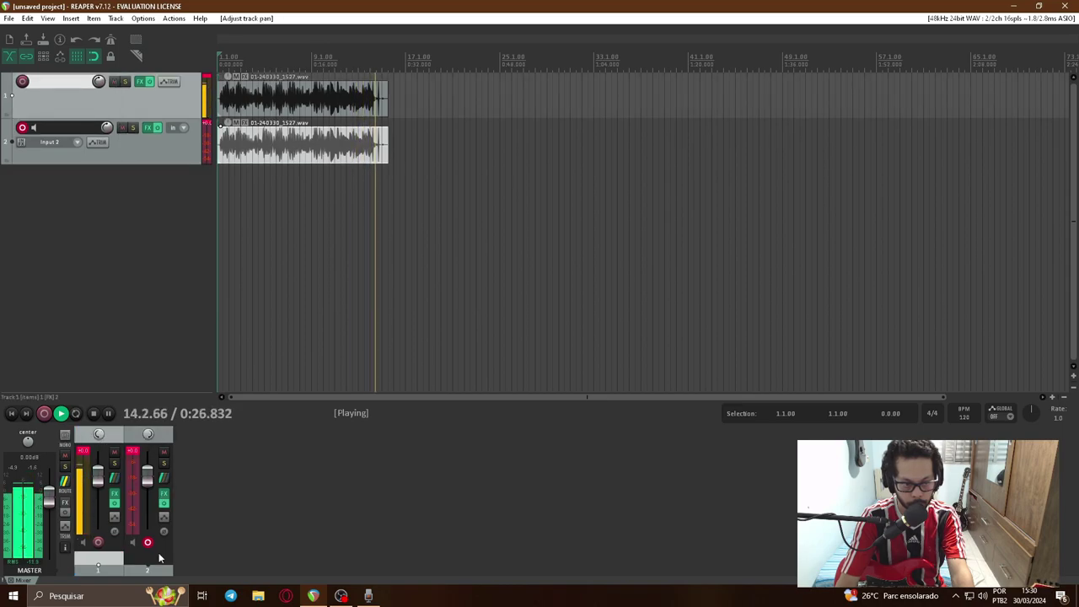
pyautogui.press('space')
# Step: Delete the guitar items from both tracks
pyautogui.click(293, 150)
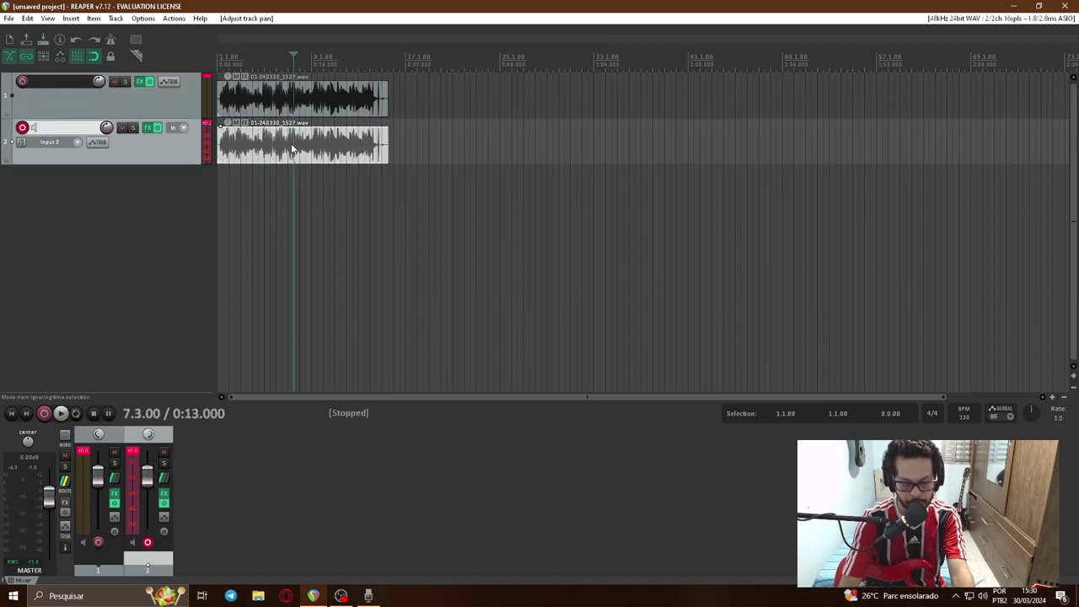
pyautogui.press('Delete')
pyautogui.click(295, 103)
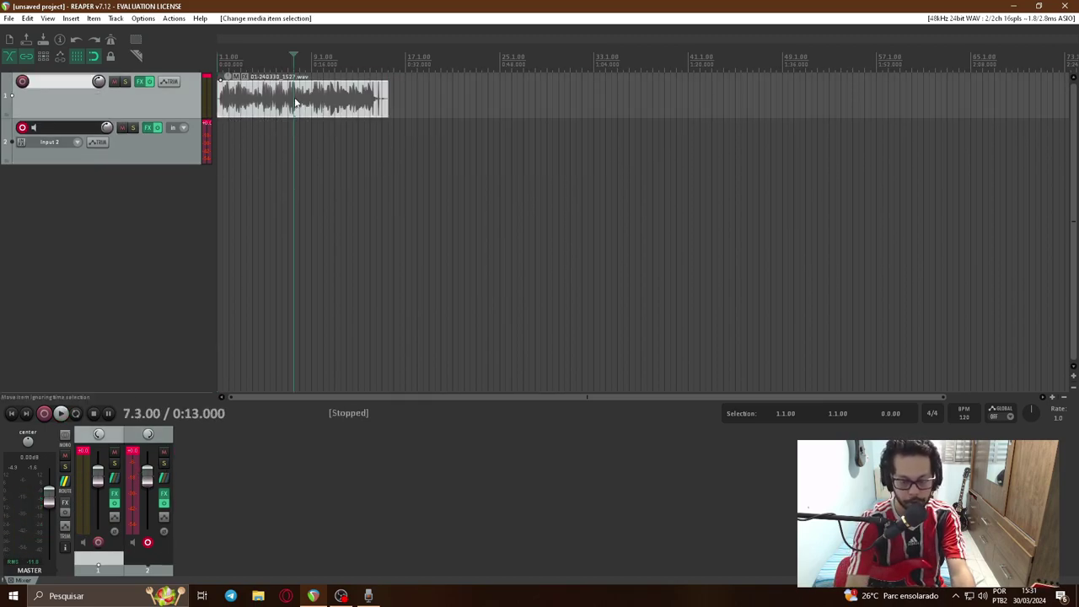
pyautogui.press('Delete')
pyautogui.hotkey('alt', 'Tab')
pyautogui.hotkey('alt', 'Tab')
pyautogui.hotkey('alt', 'Tab')
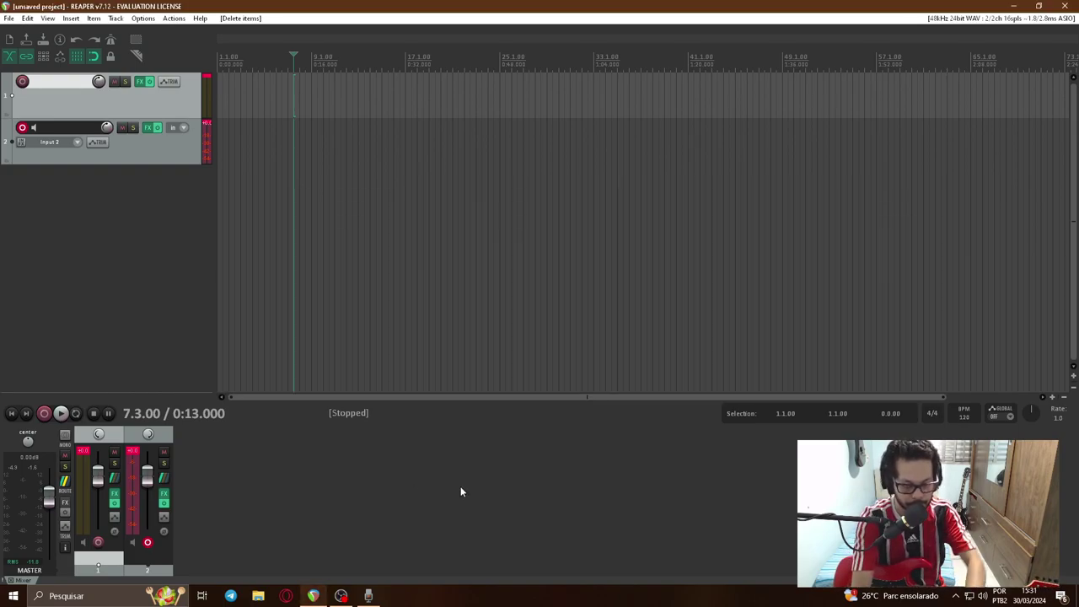